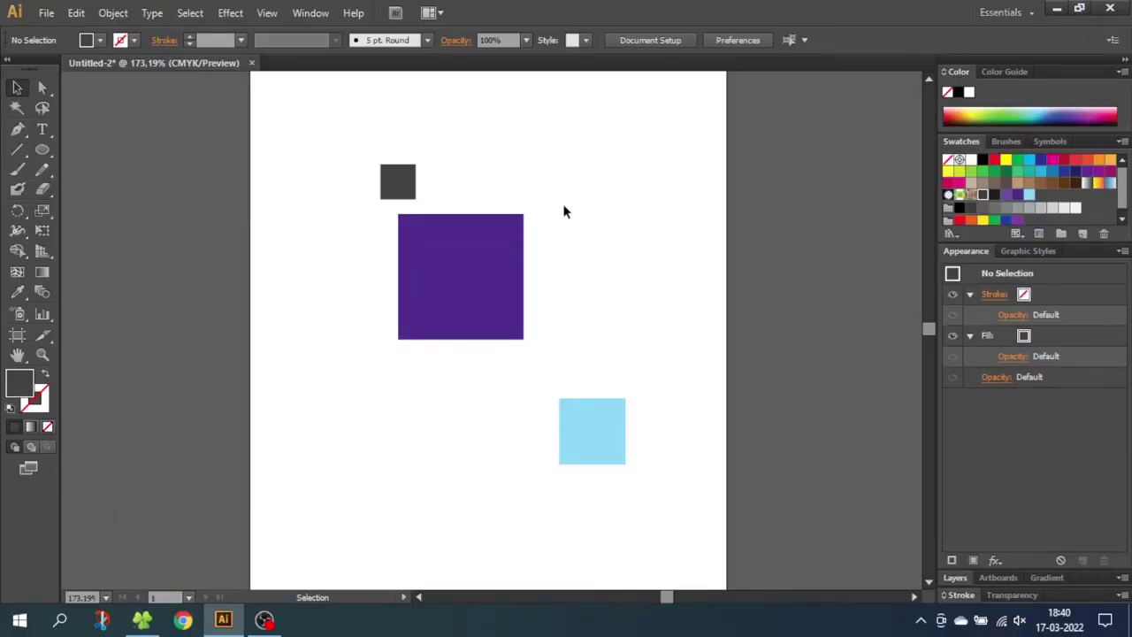
- Open the Align panel from the Window menu and set Align To to Align to Selection
{"action": "left_click", "coordinate": [318, 14]}
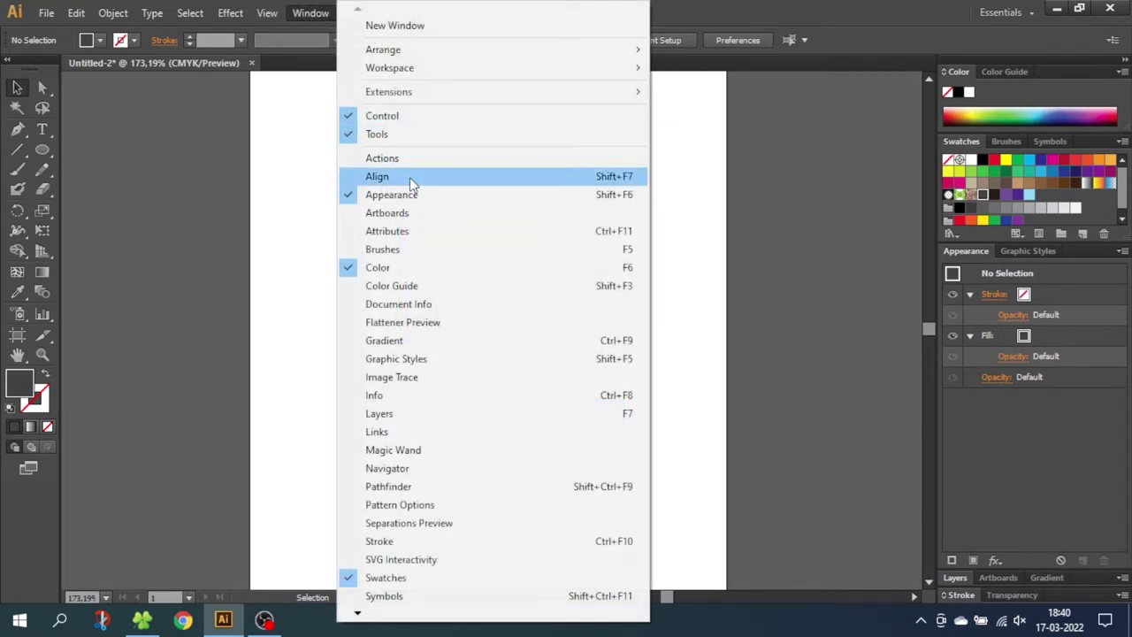
{"action": "left_click", "coordinate": [410, 180]}
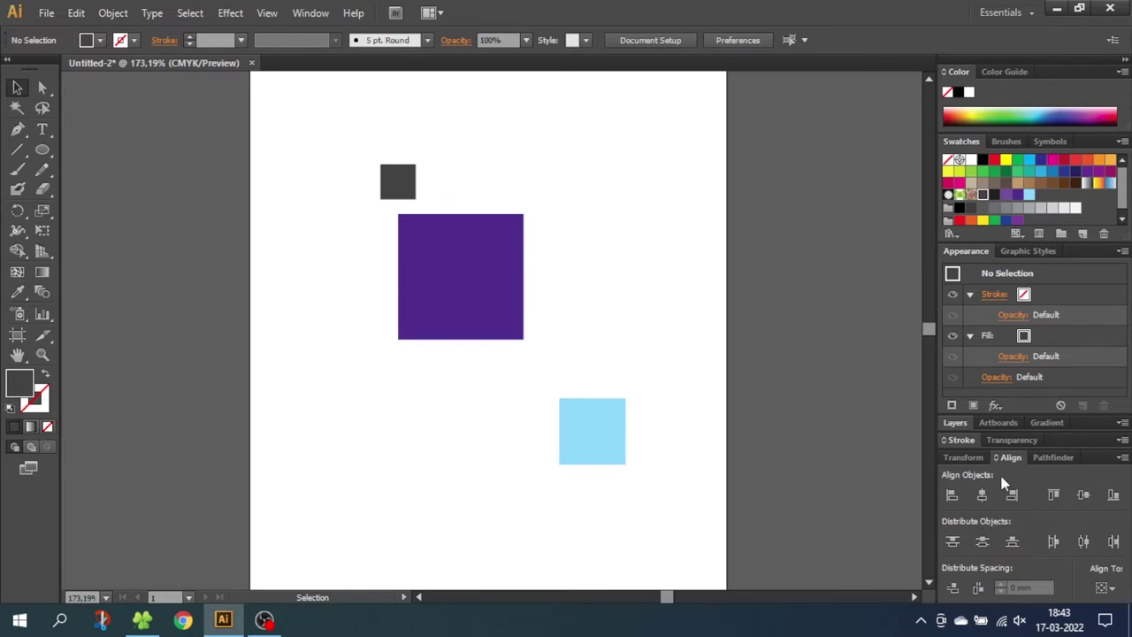
{"action": "left_click", "coordinate": [1101, 587]}
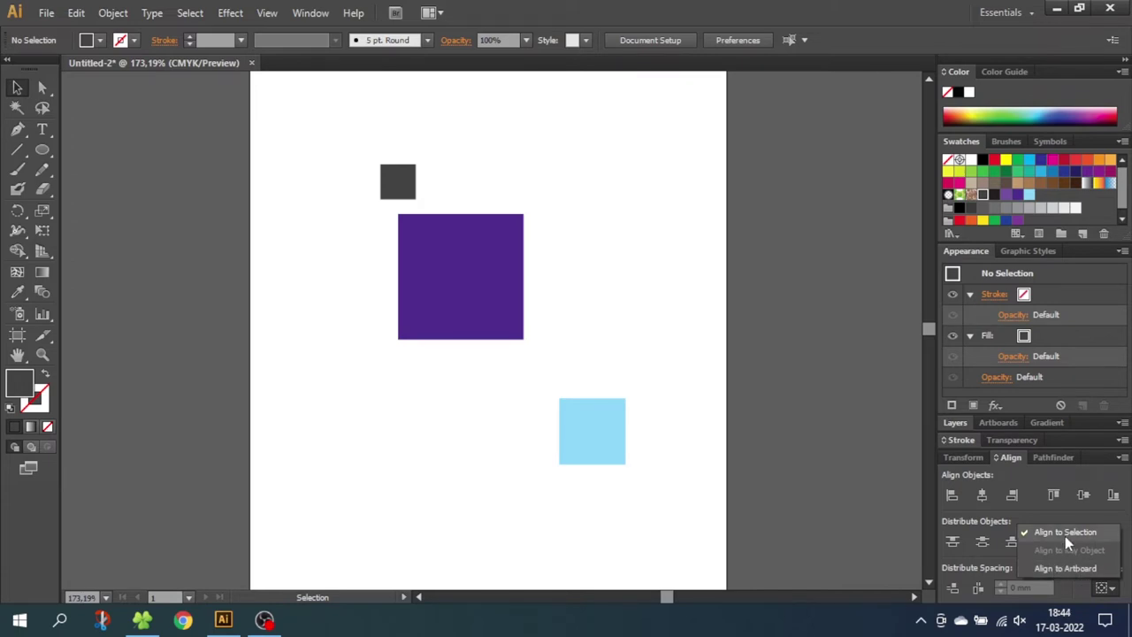
{"action": "left_click", "coordinate": [1065, 534]}
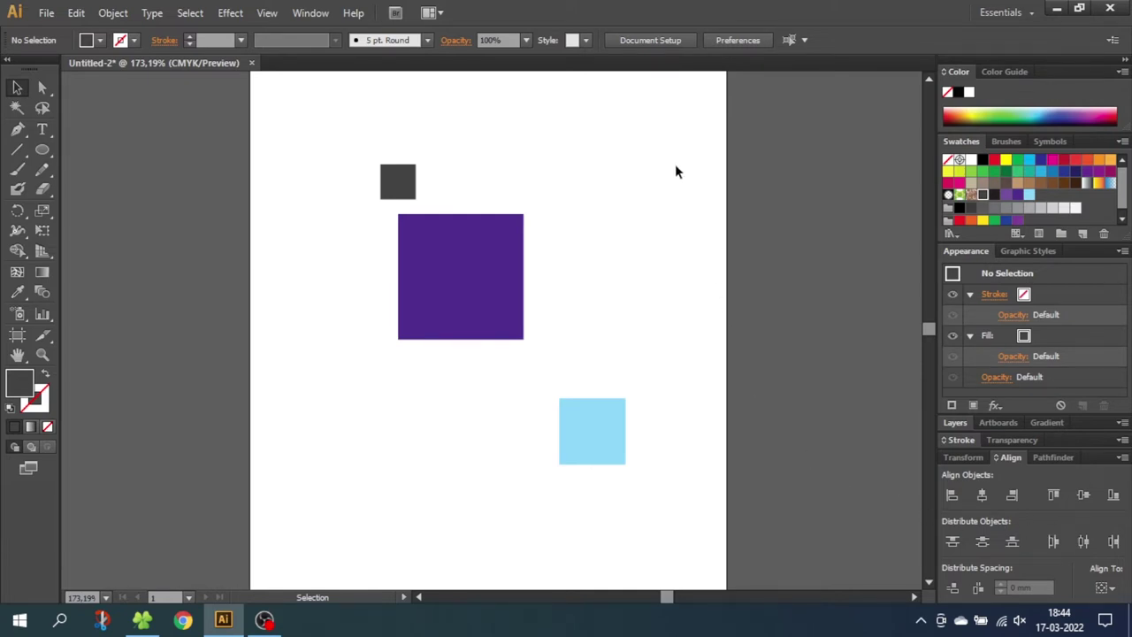
- Select all three squares and try Align Left, Horizontal Align Center and Align Right
{"action": "left_click_drag", "start_coordinate": [675, 168], "coordinate": [338, 458]}
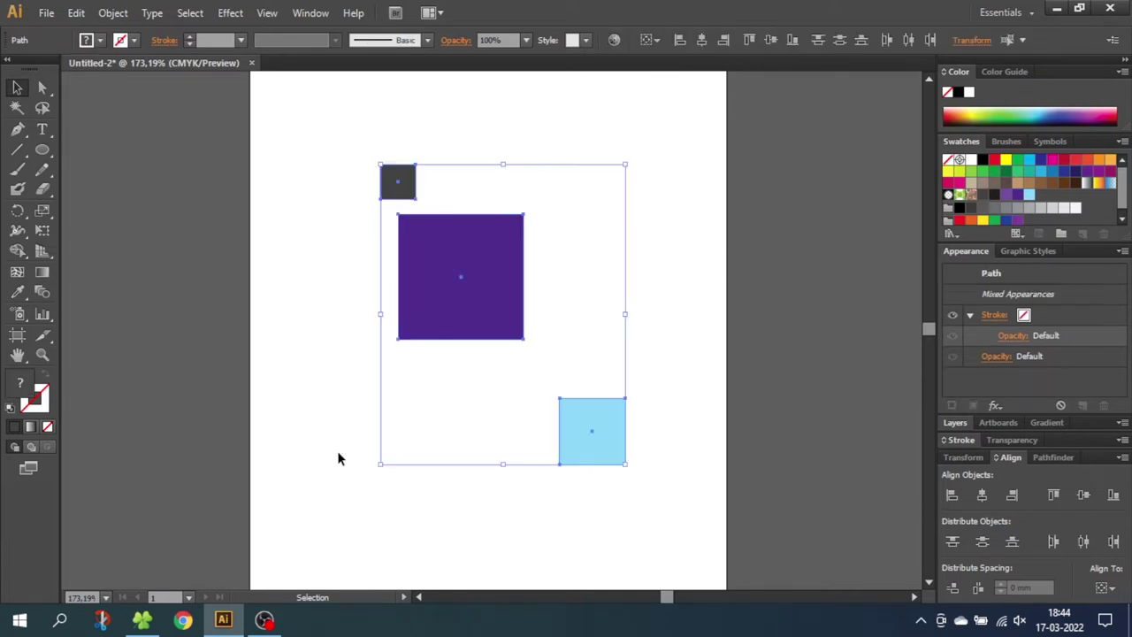
{"action": "left_click", "coordinate": [950, 497]}
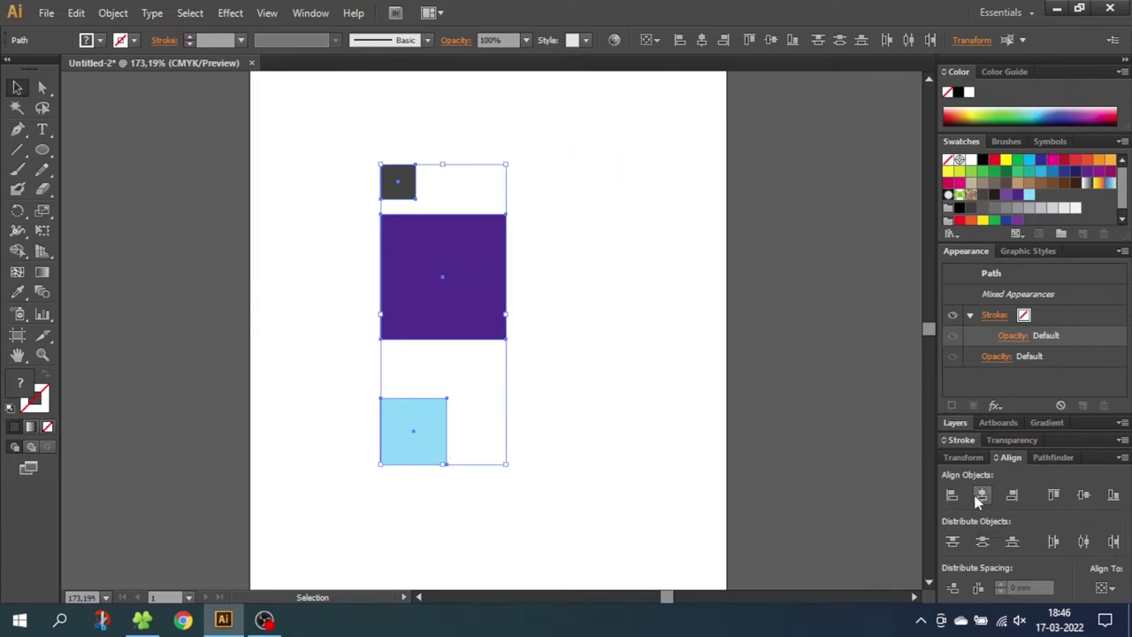
{"action": "left_click", "coordinate": [980, 497]}
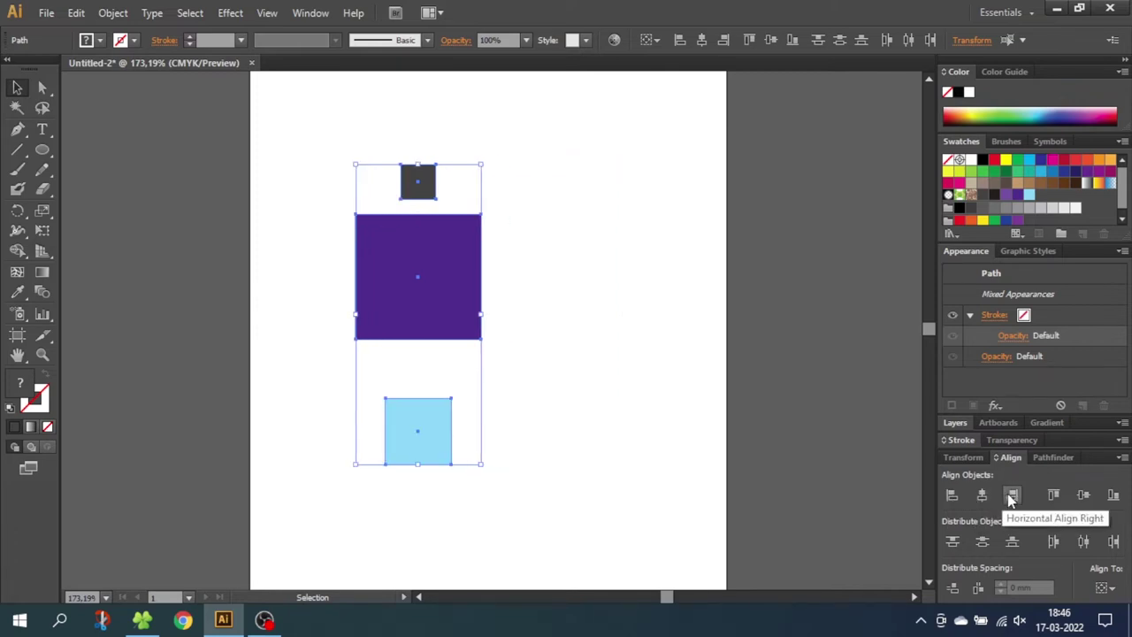
{"action": "left_click", "coordinate": [1010, 497]}
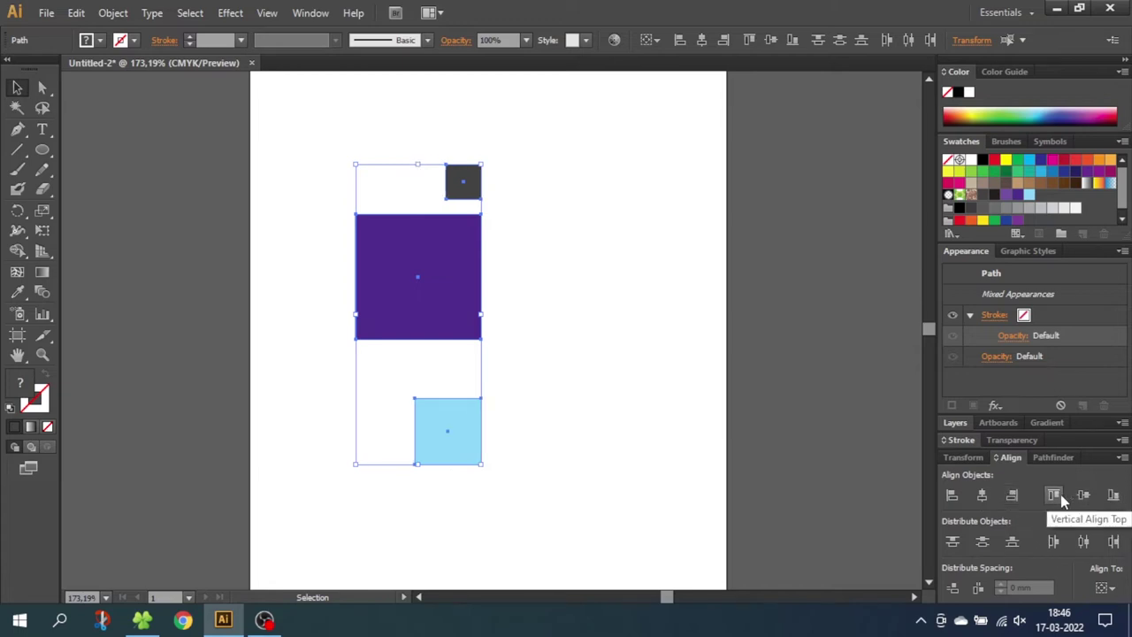
- Rearrange the squares into a row and finish with Vertical Align Bottom, then deselect
{"action": "left_click_drag", "start_coordinate": [463, 181], "coordinate": [584, 306]}
{"action": "left_click_drag", "start_coordinate": [448, 430], "coordinate": [295, 301]}
{"action": "left_click_drag", "start_coordinate": [277, 230], "coordinate": [584, 317]}
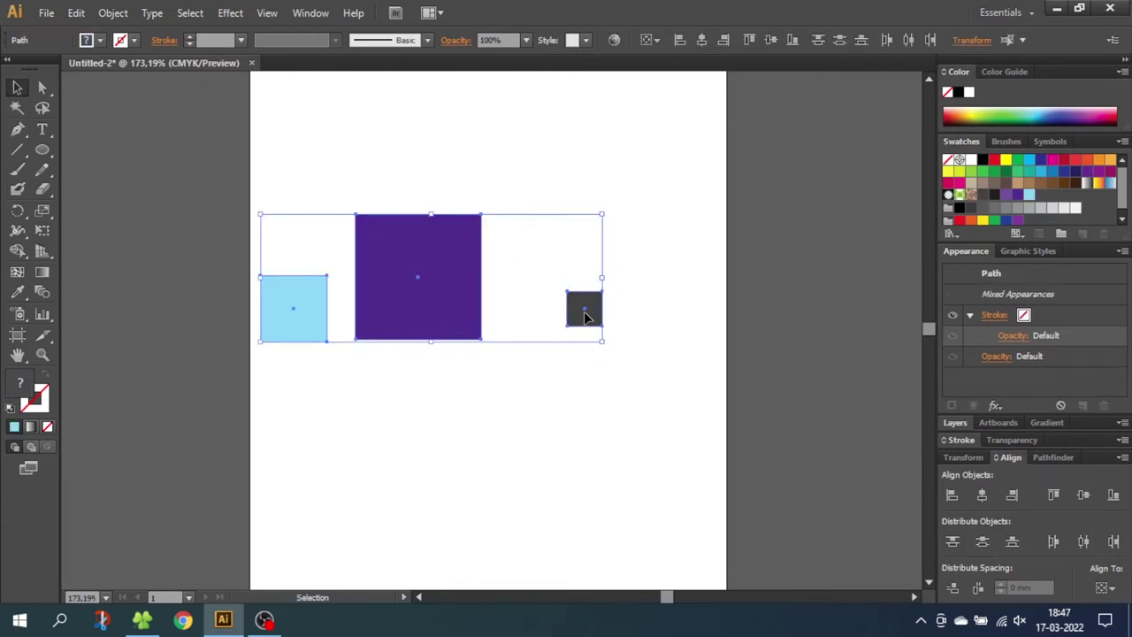
{"action": "left_click", "coordinate": [1053, 497]}
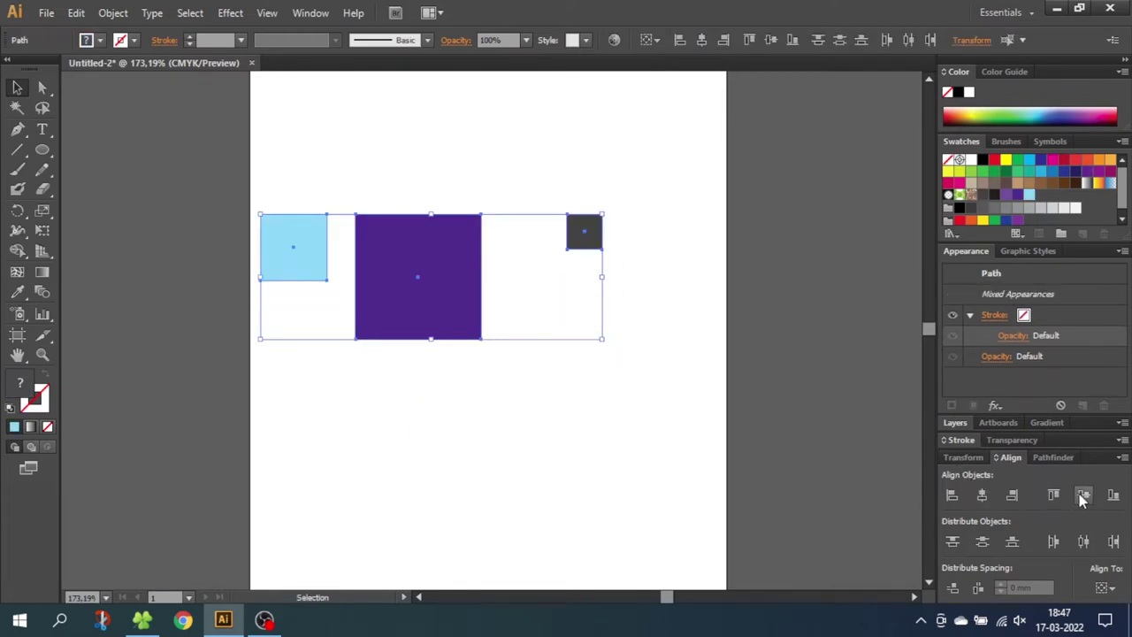
{"action": "left_click", "coordinate": [1084, 496]}
{"action": "left_click", "coordinate": [1113, 496]}
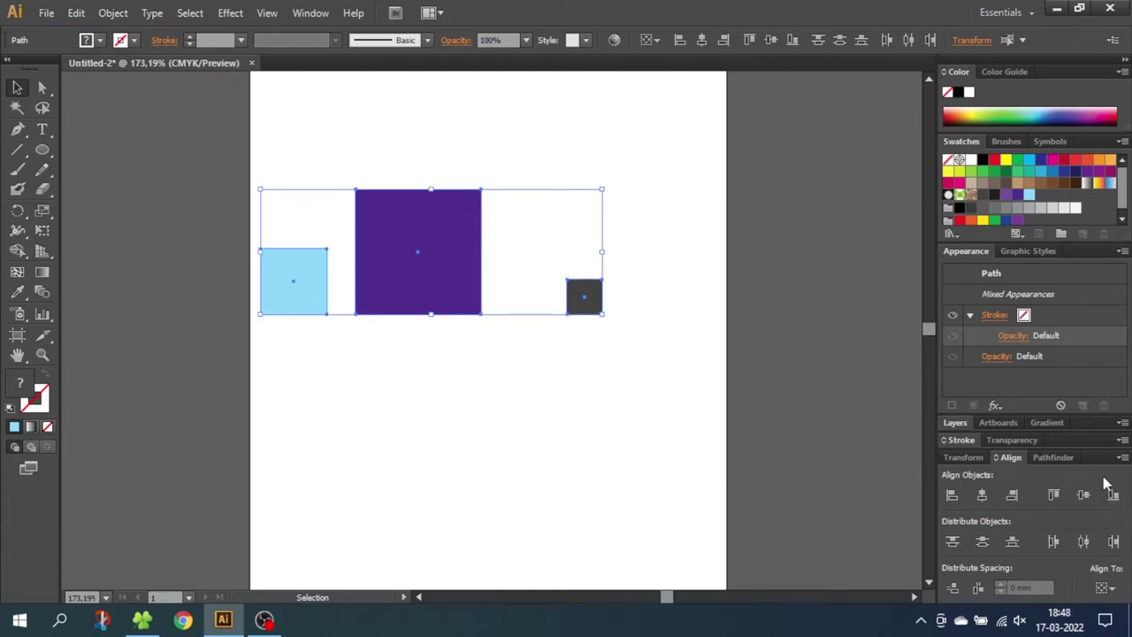
{"action": "left_click", "coordinate": [328, 364]}
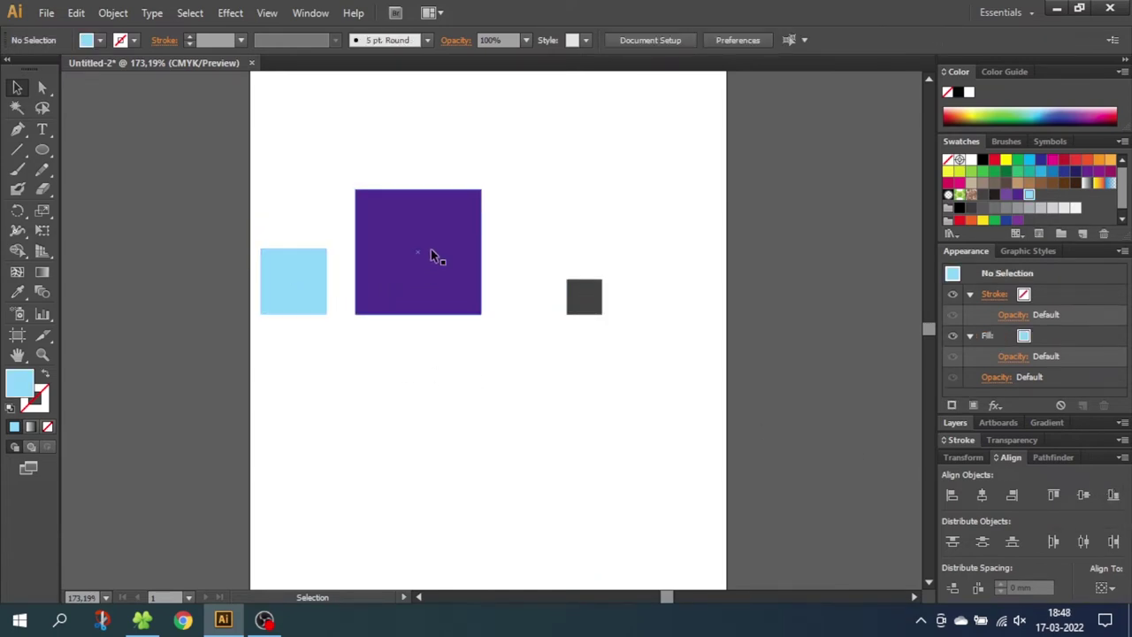
- Centre the light-blue and purple squares on each other both ways, then apply a light-blue fill
{"action": "left_click_drag", "start_coordinate": [381, 146], "coordinate": [280, 329]}
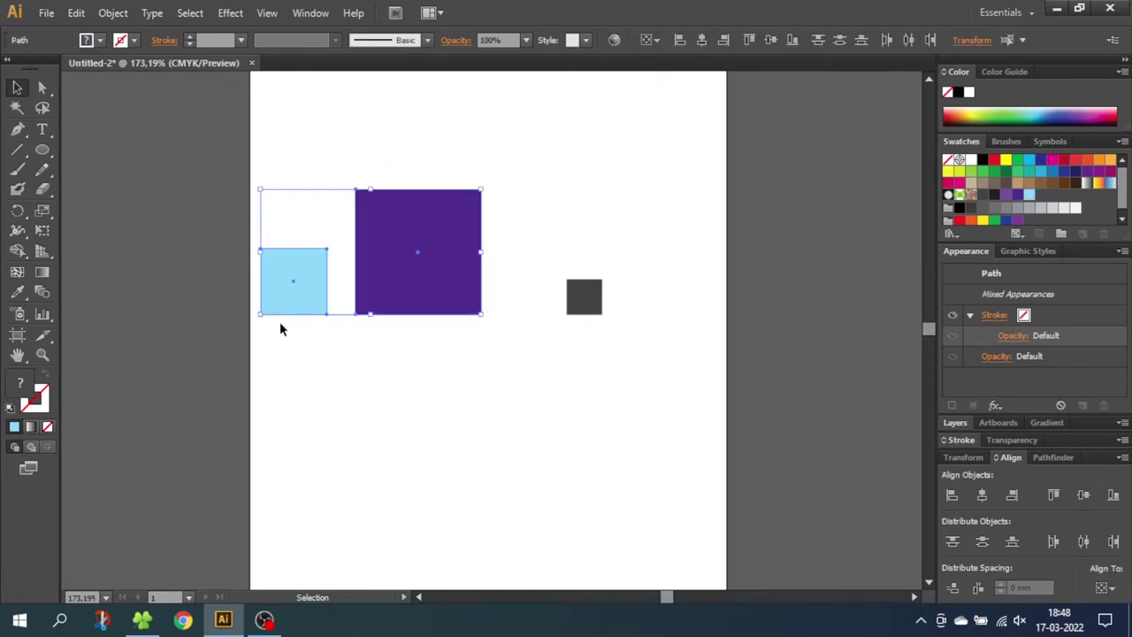
{"action": "left_click", "coordinate": [981, 497]}
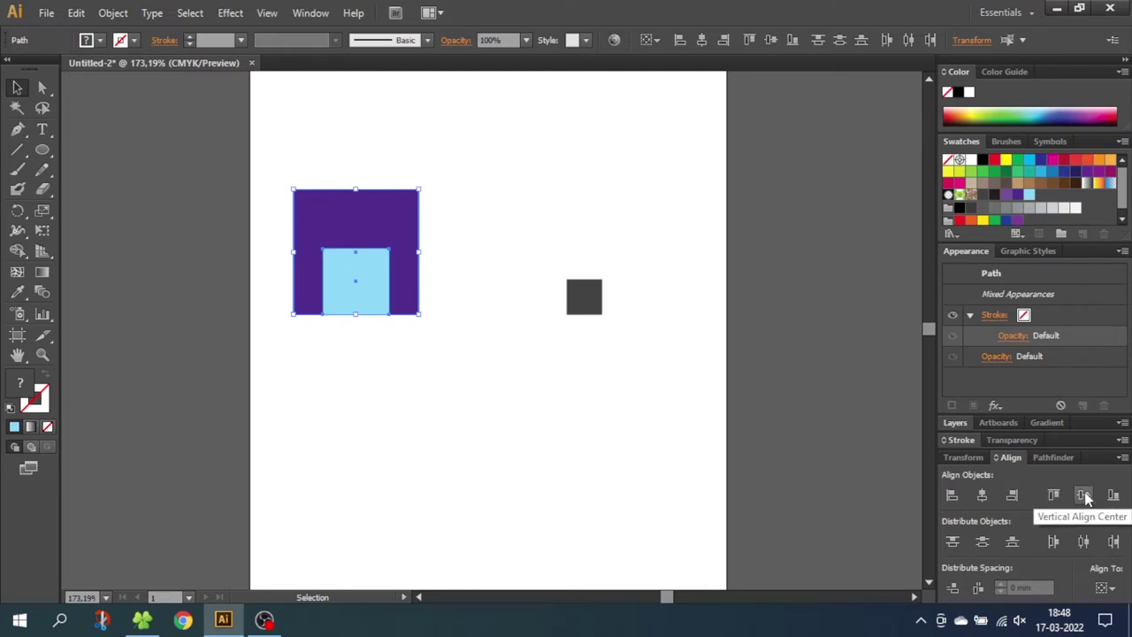
{"action": "left_click", "coordinate": [1084, 496]}
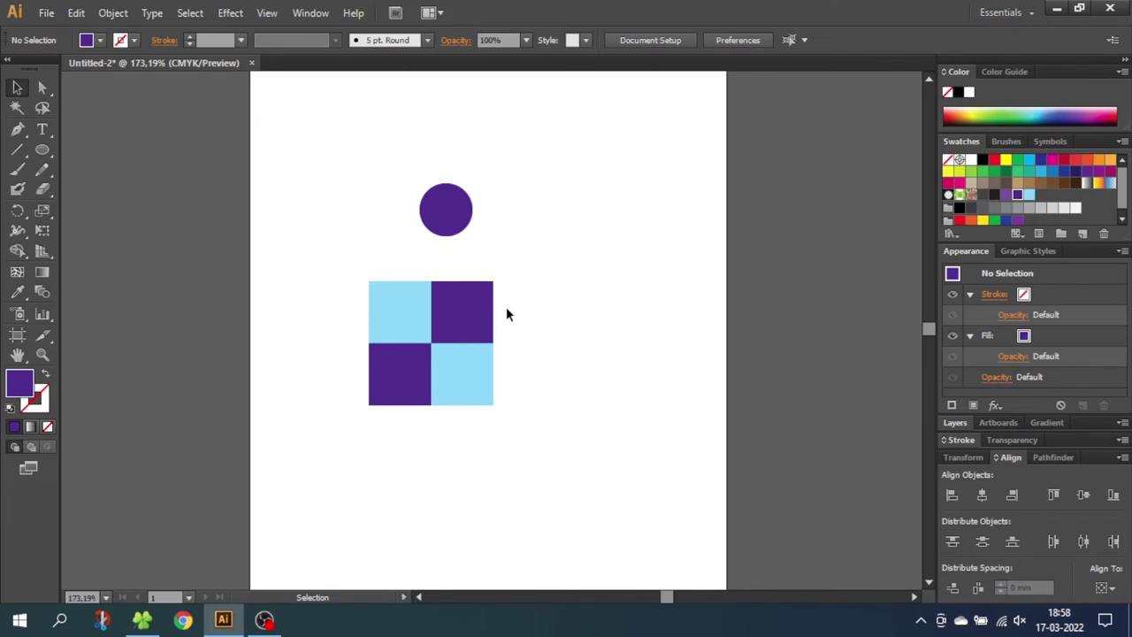
{"action": "left_click", "coordinate": [402, 324]}
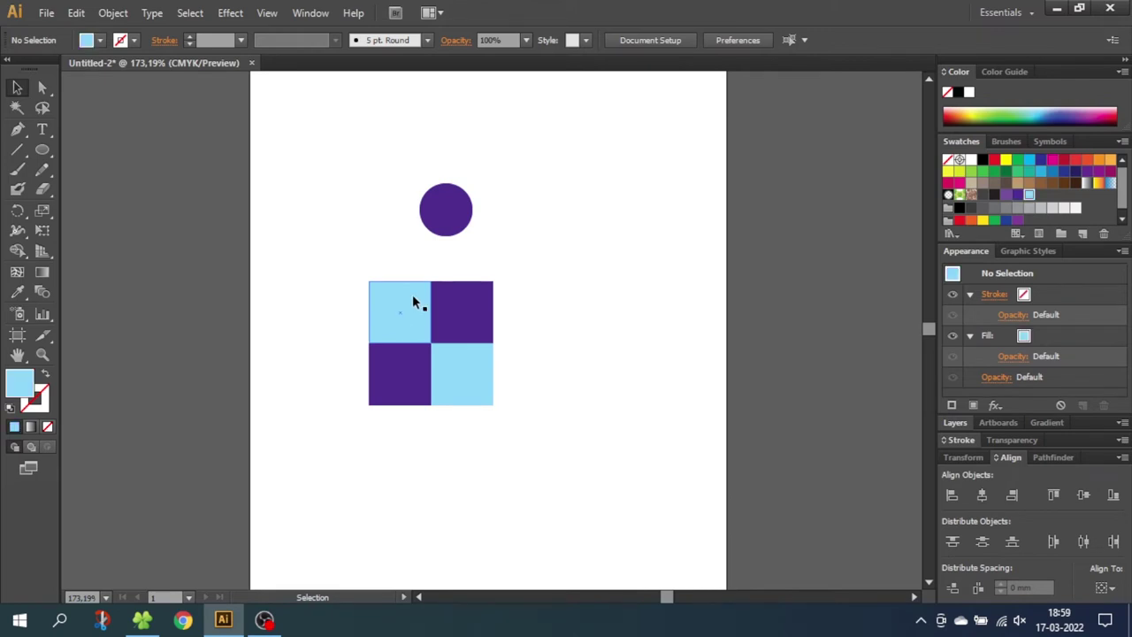
- Centre the purple circle horizontally over the light-blue square, then undo that alignment
{"action": "left_click", "coordinate": [413, 299]}
{"action": "left_click", "coordinate": [448, 214], "text": "shift"}
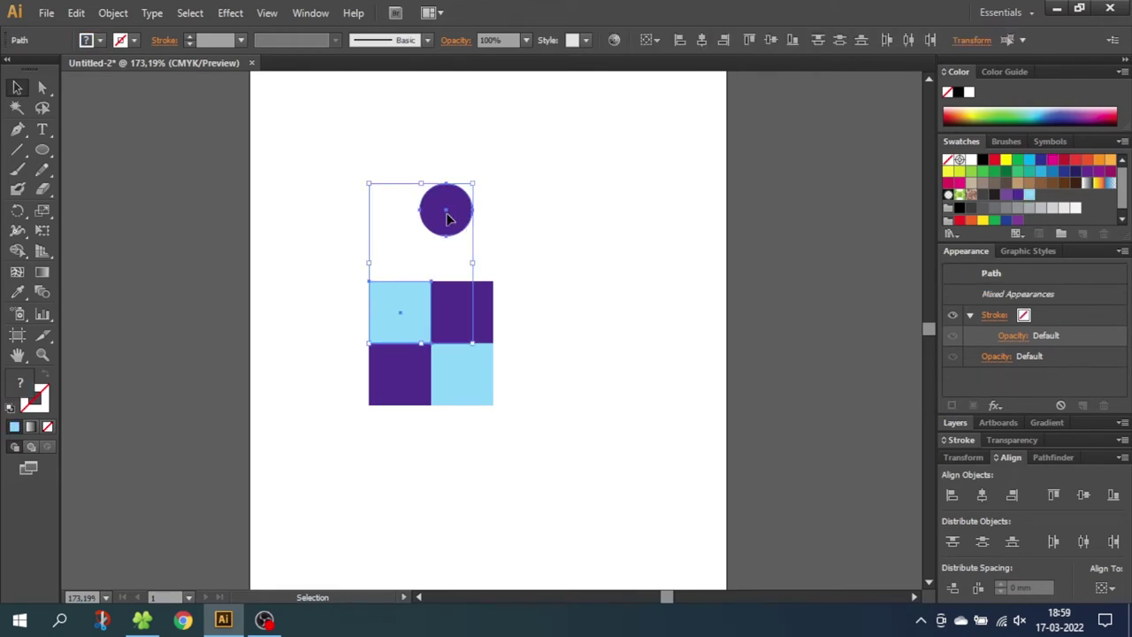
{"action": "left_click", "coordinate": [982, 496]}
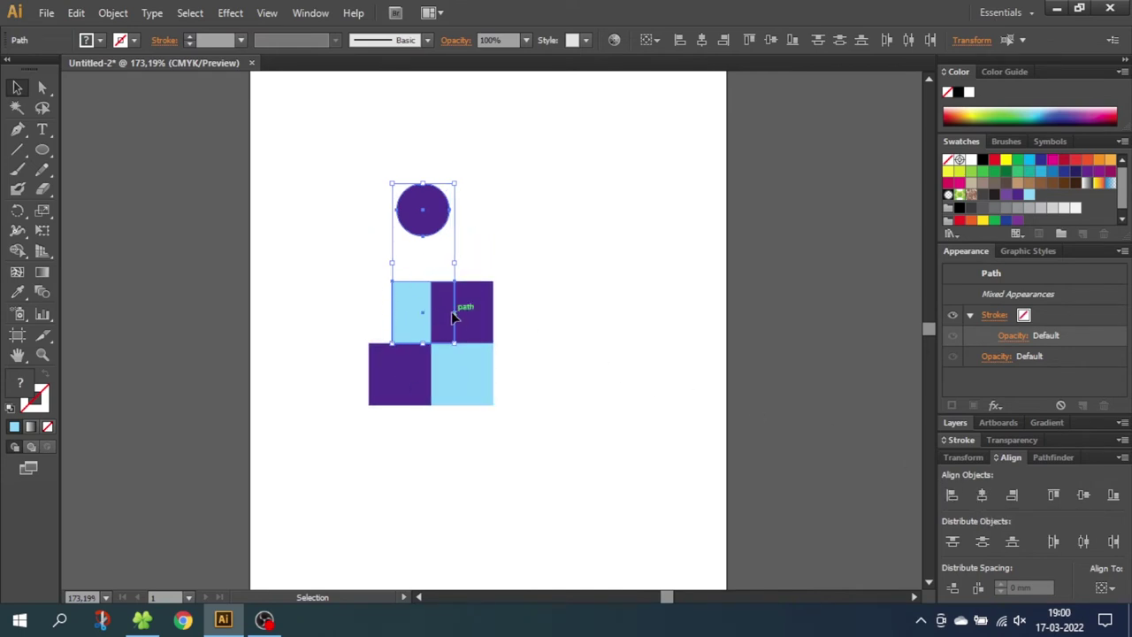
{"action": "key", "text": "ctrl+z"}
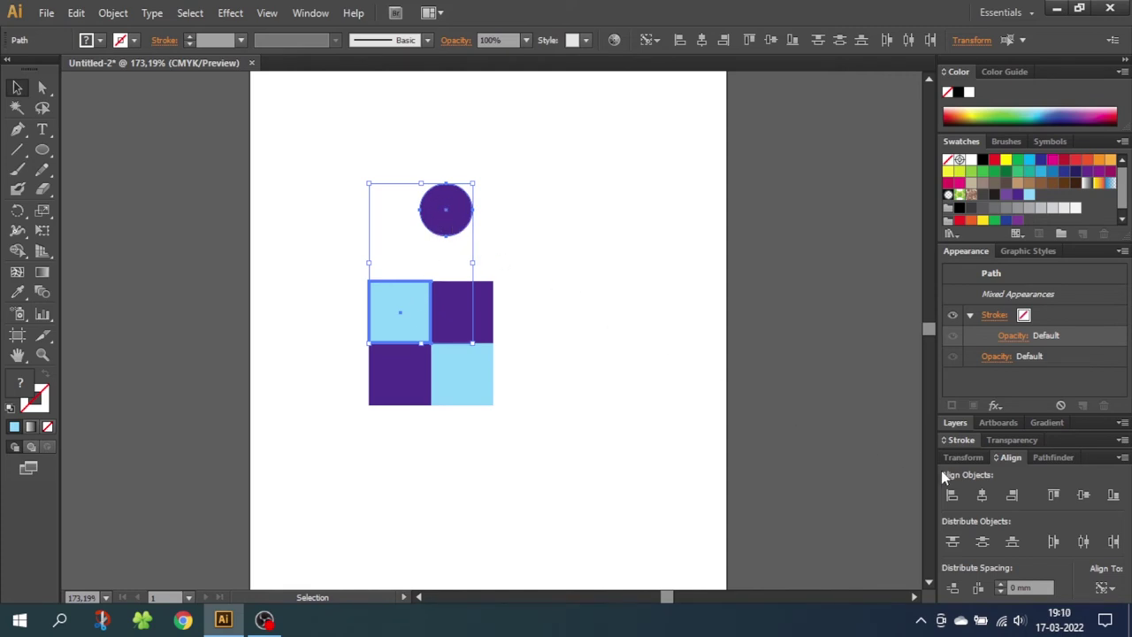
- Centre the circle over the light-blue square, then select circle and top squares, purple square as key
{"action": "left_click", "coordinate": [980, 496]}
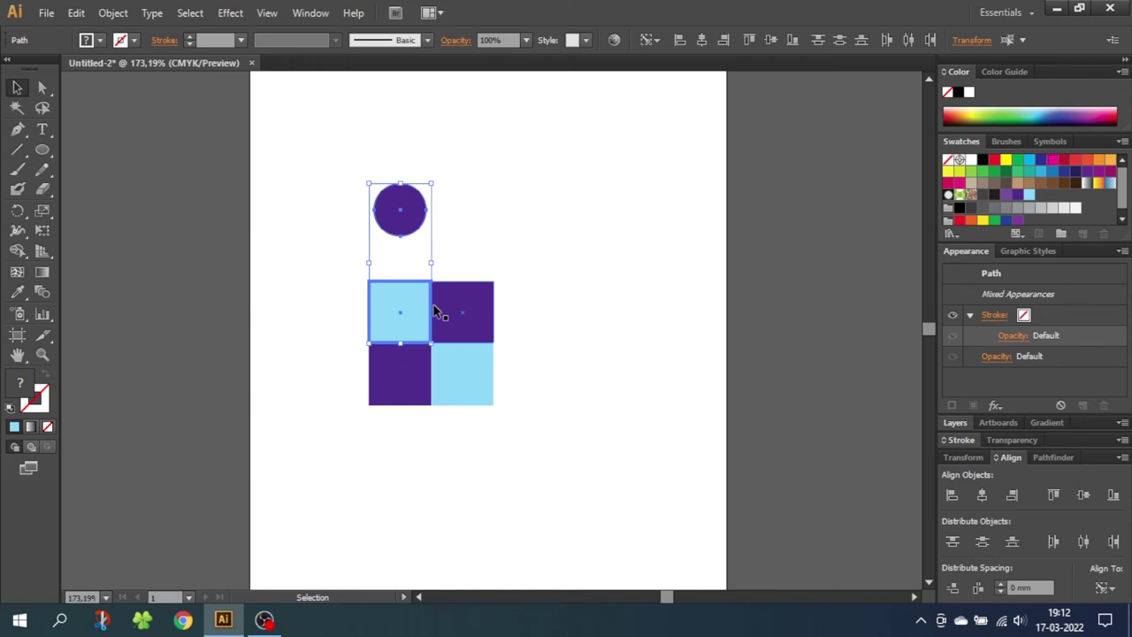
{"action": "left_click_drag", "start_coordinate": [538, 184], "coordinate": [341, 335]}
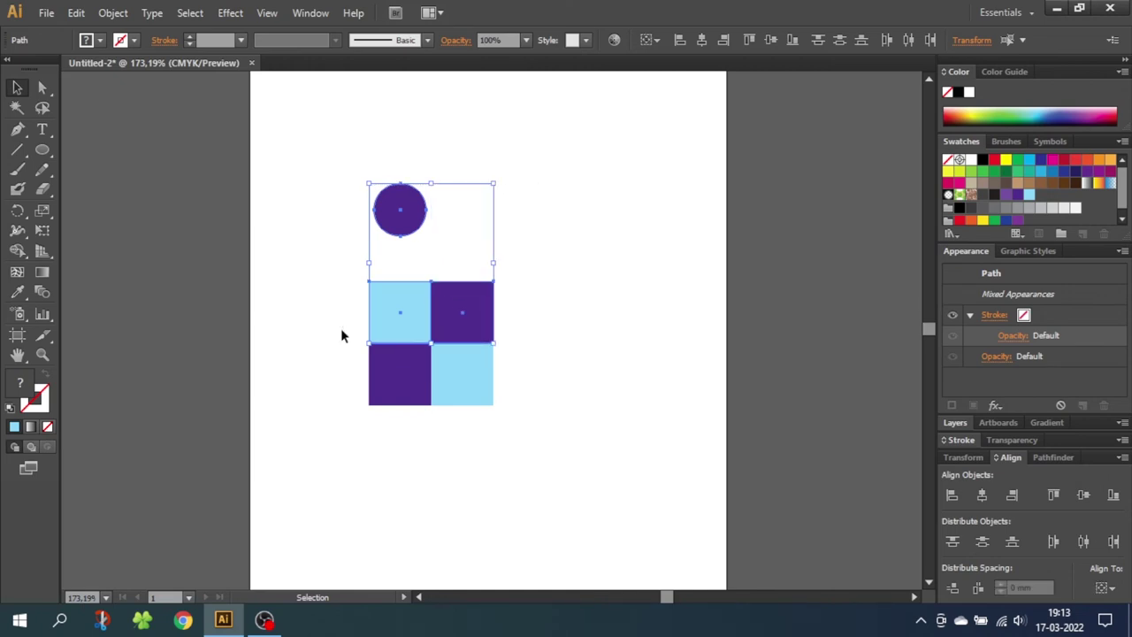
{"action": "left_click", "coordinate": [413, 294]}
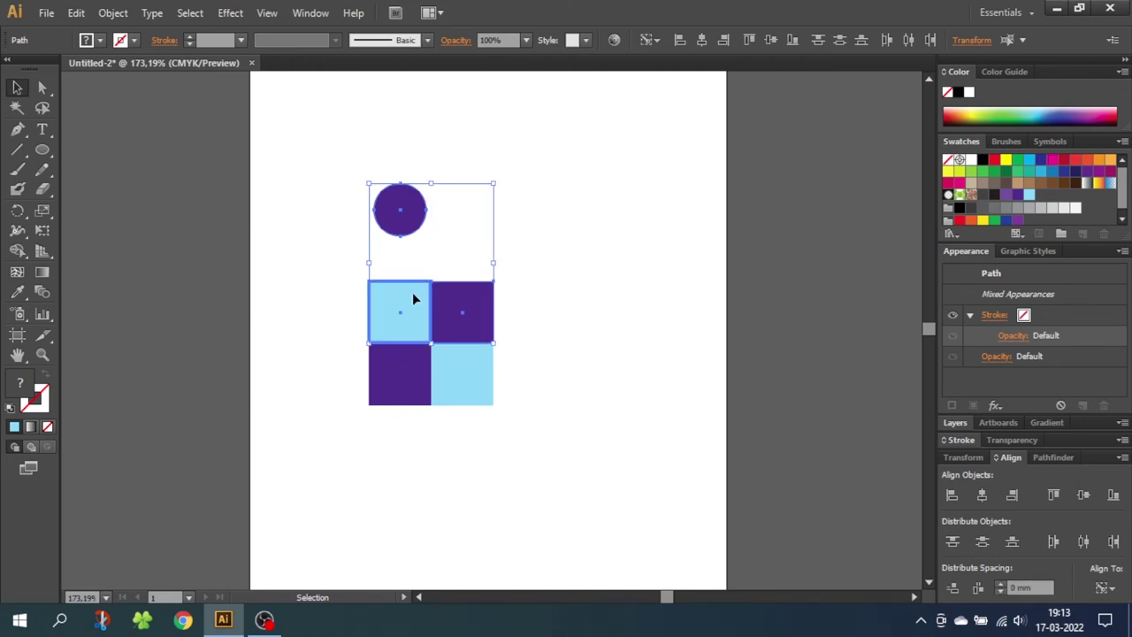
{"action": "left_click", "coordinate": [452, 291]}
{"action": "left_click", "coordinate": [398, 296]}
{"action": "left_click", "coordinate": [438, 295]}
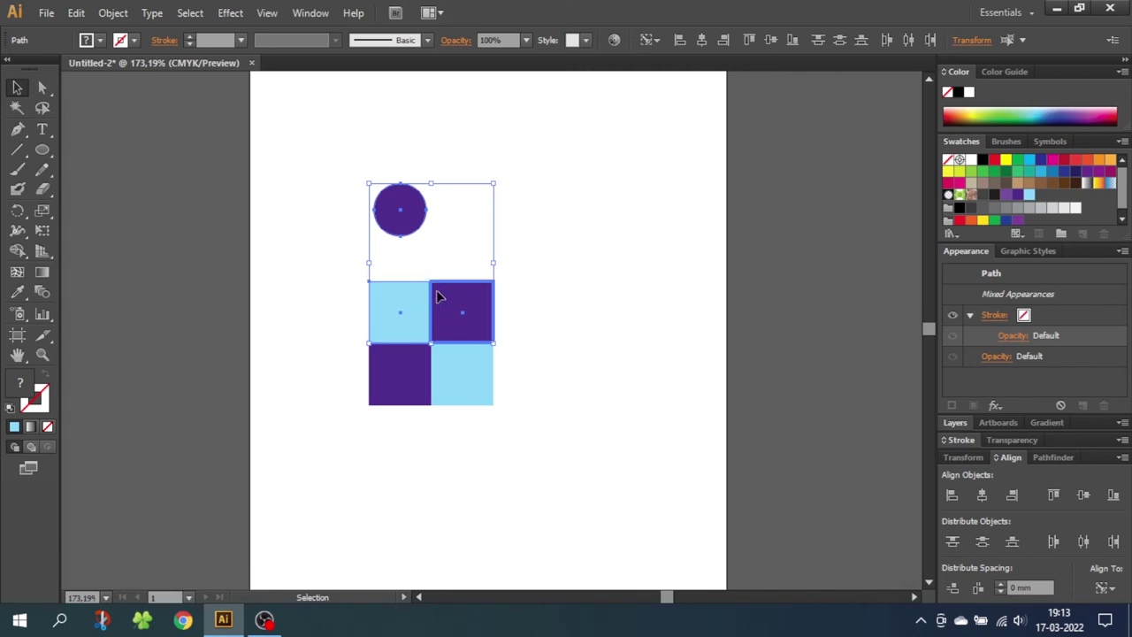
- Group the two top squares together
{"action": "left_click_drag", "start_coordinate": [550, 301], "coordinate": [373, 307]}
{"action": "right_click", "coordinate": [409, 301]}
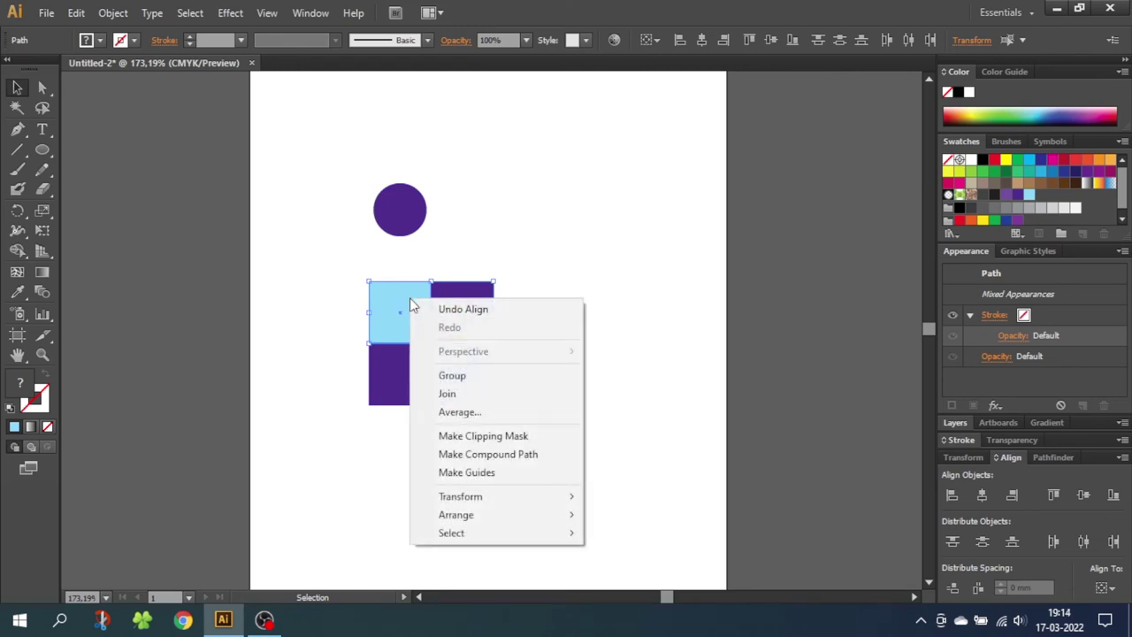
{"action": "left_click", "coordinate": [447, 379]}
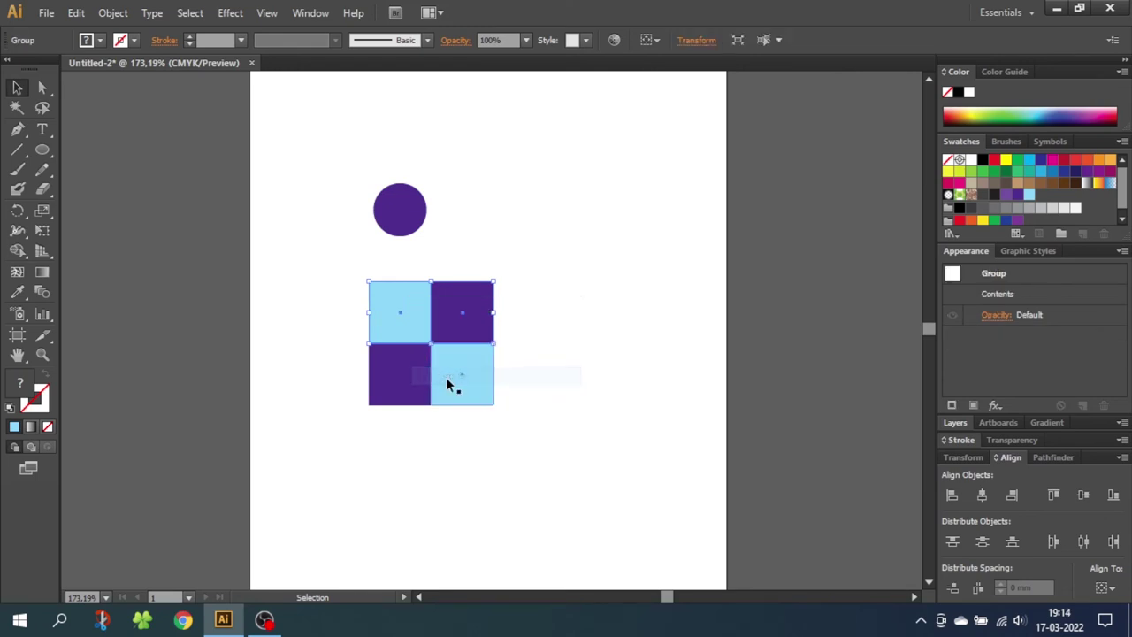
{"action": "left_click", "coordinate": [518, 304]}
{"action": "left_click", "coordinate": [458, 308]}
- Centre the purple circle horizontally over the grouped squares, using the group as key object
{"action": "left_click_drag", "start_coordinate": [525, 205], "coordinate": [359, 297]}
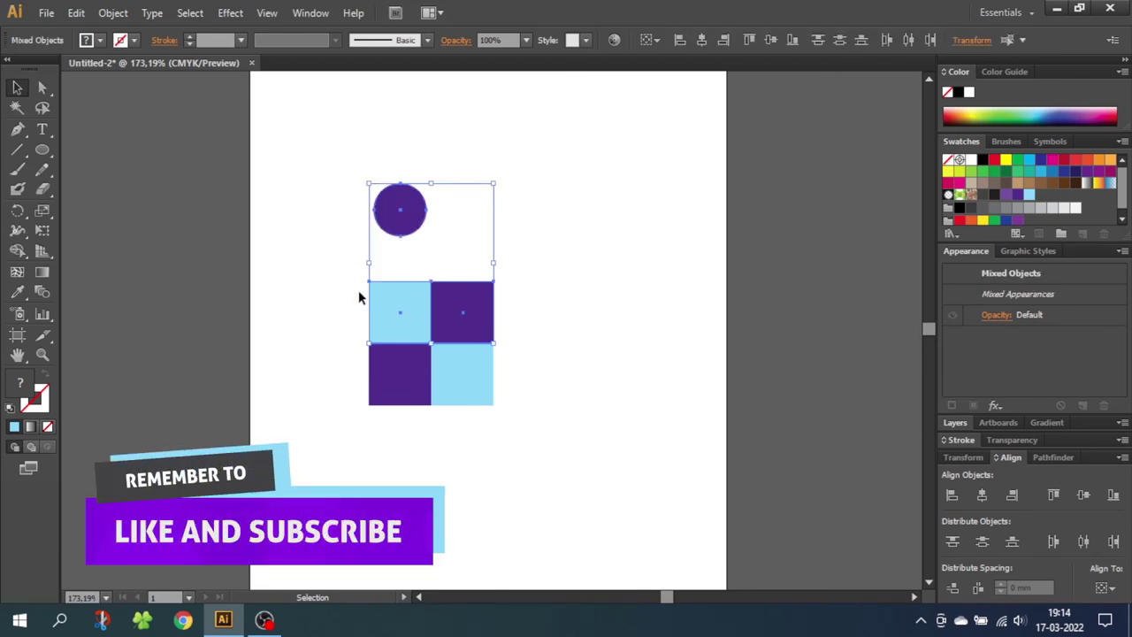
{"action": "left_click", "coordinate": [394, 299]}
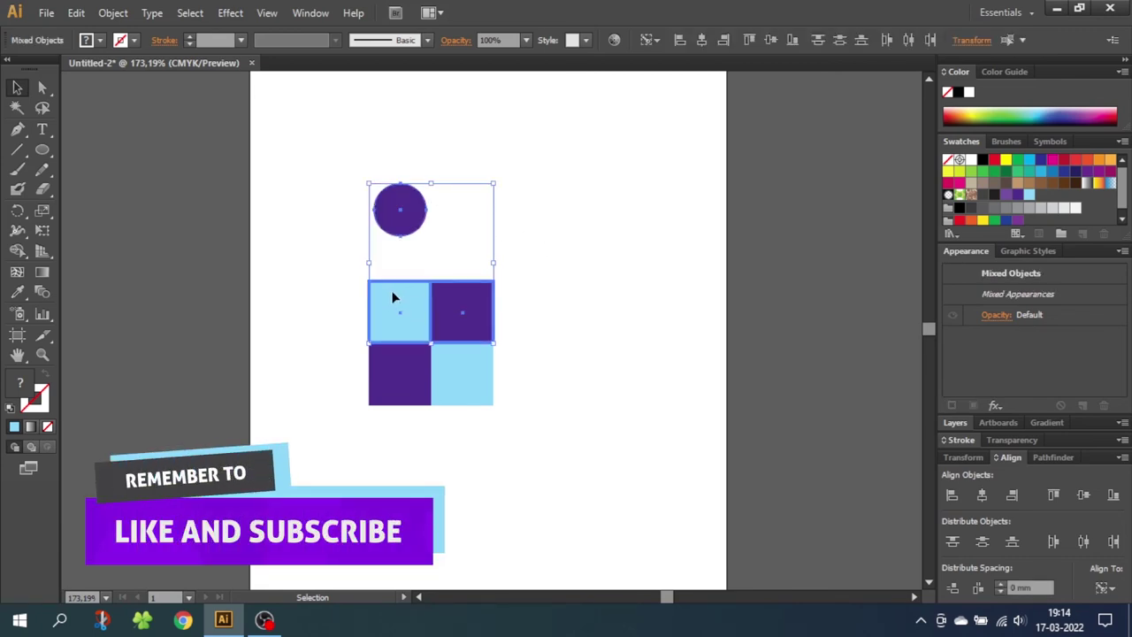
{"action": "left_click", "coordinate": [982, 497]}
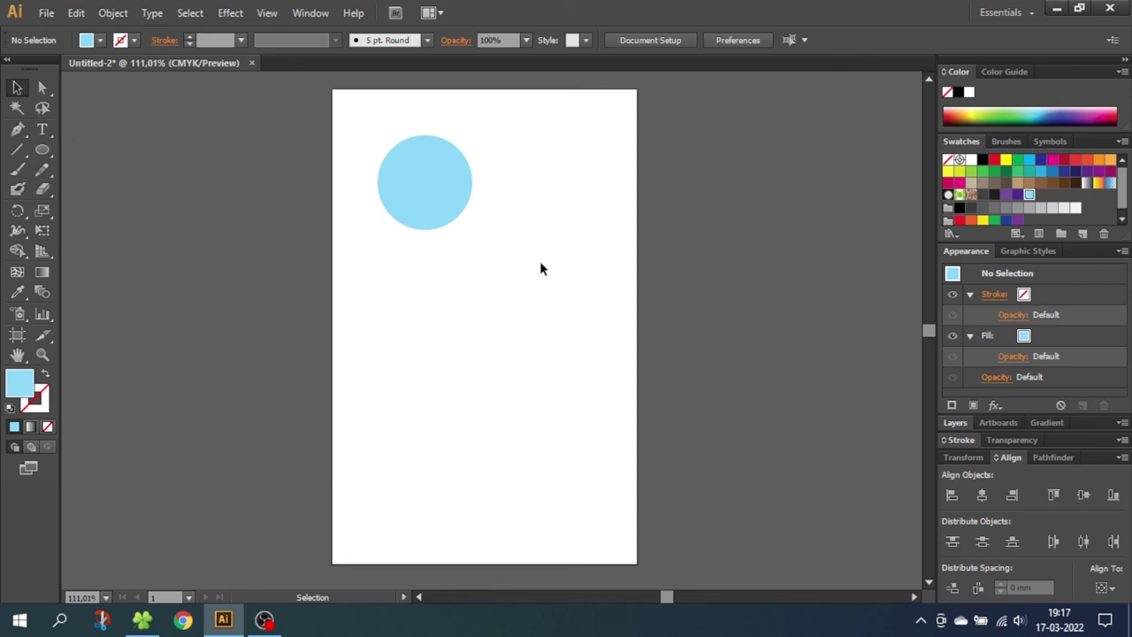
- Select the light-blue circle and switch Align To to Align to Artboard
{"action": "left_click", "coordinate": [451, 205]}
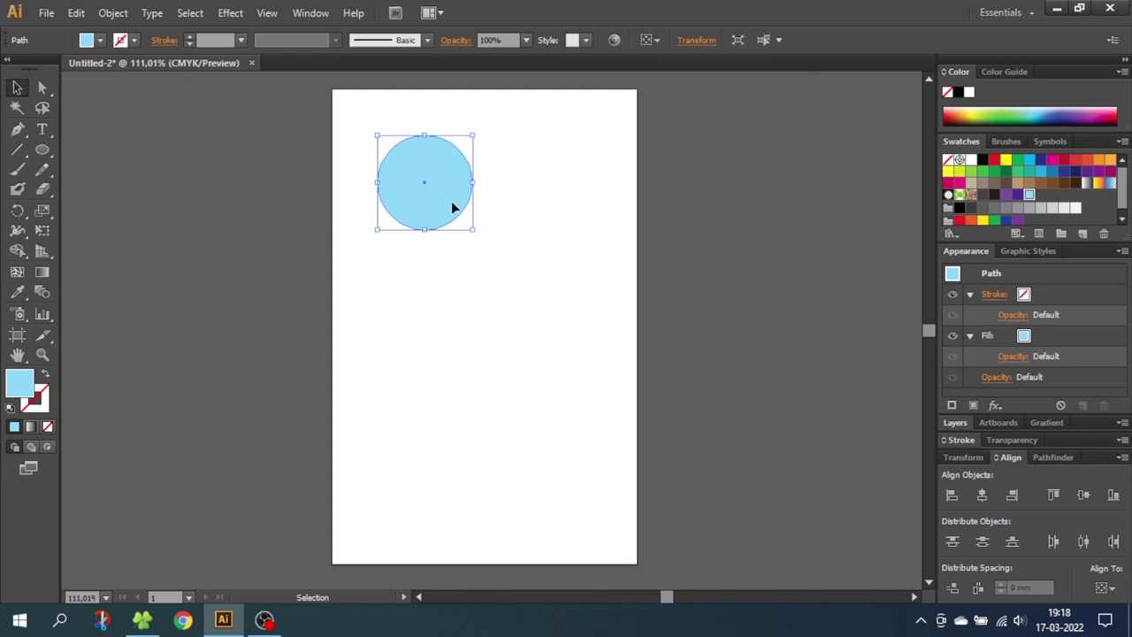
{"action": "left_click", "coordinate": [1102, 588]}
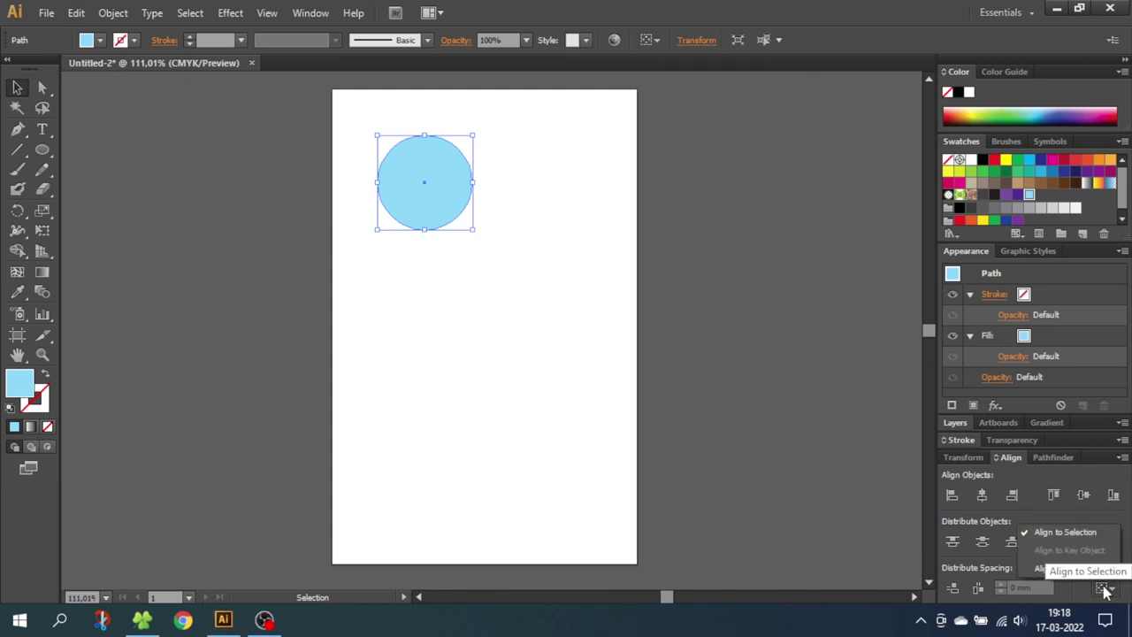
{"action": "left_click", "coordinate": [1073, 570]}
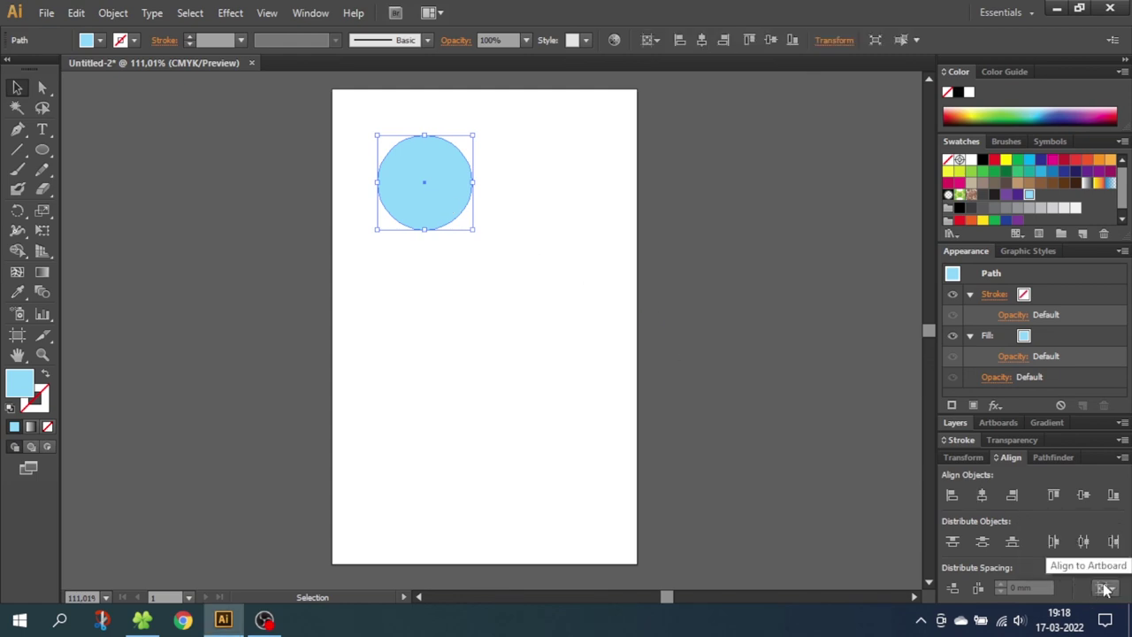
- Centre the circle horizontally and vertically on the artboard
{"action": "left_click", "coordinate": [953, 496]}
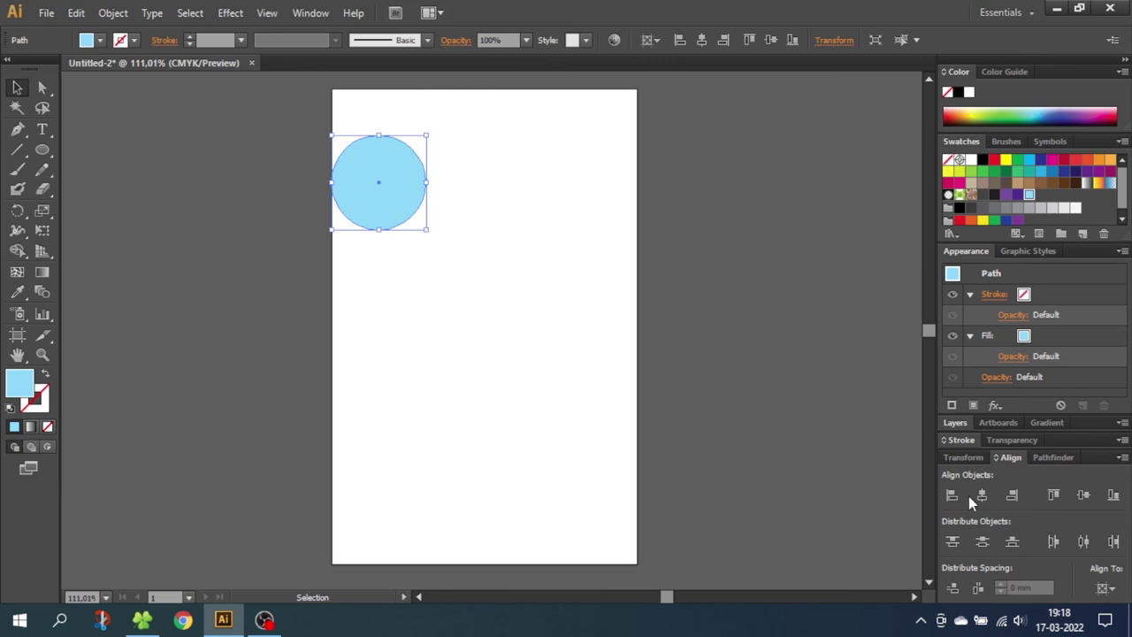
{"action": "left_click", "coordinate": [980, 498]}
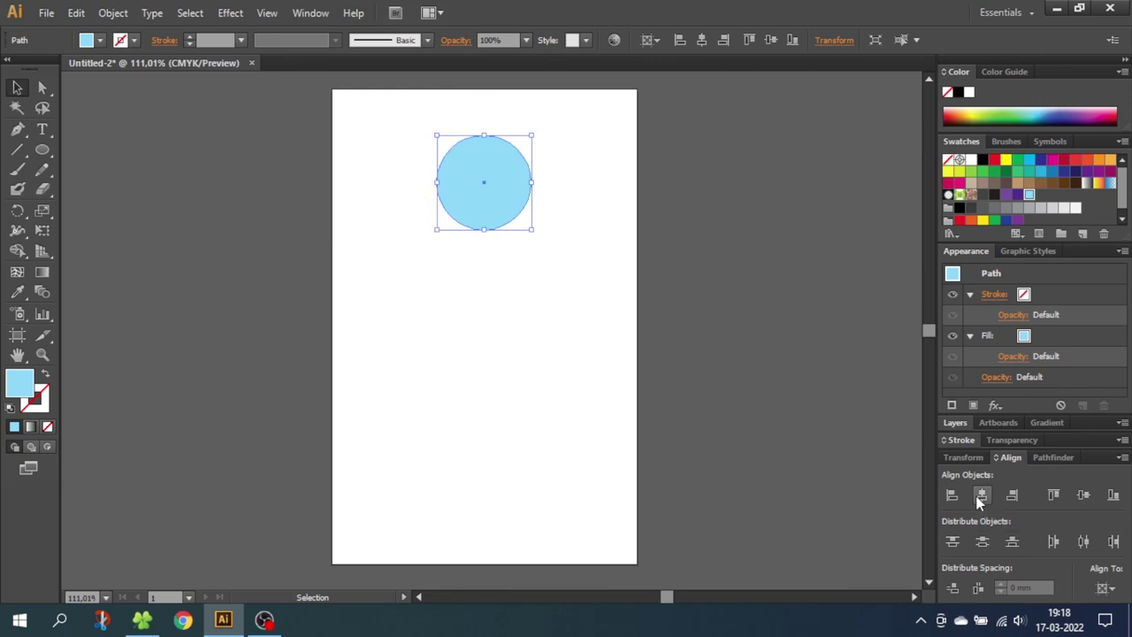
{"action": "left_click", "coordinate": [1084, 497]}
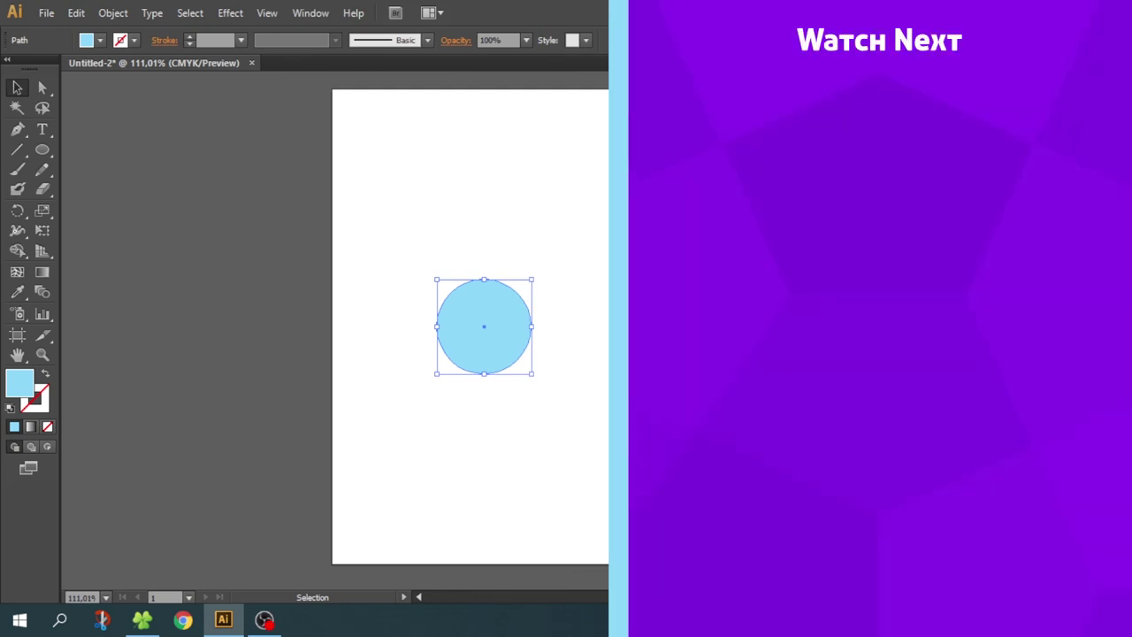